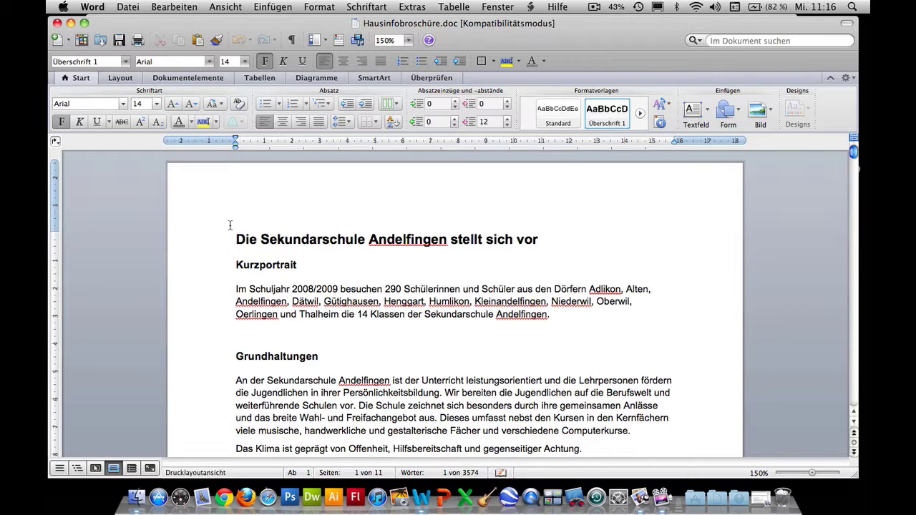
Step: Select the brochure title heading, glance at the numbered list formats, and open the Format menu
left_click_drag(234, 239, 550, 243)
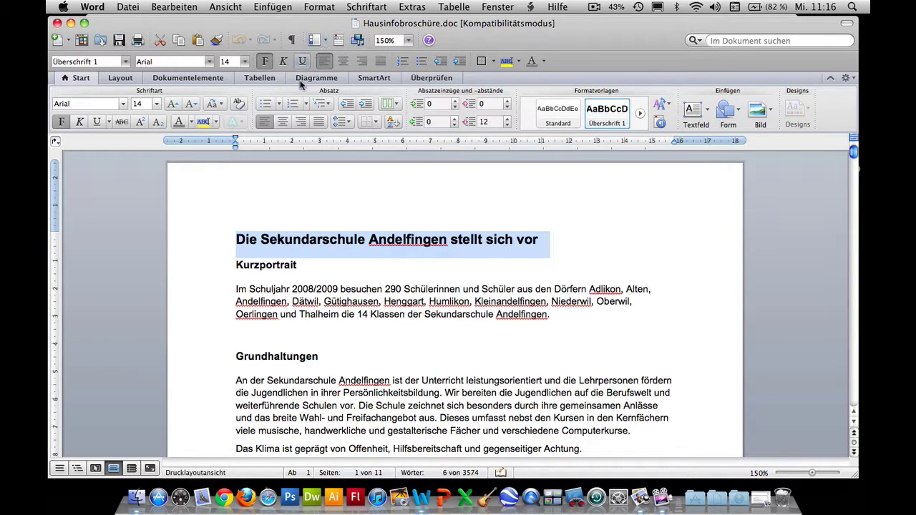
left_click(307, 106)
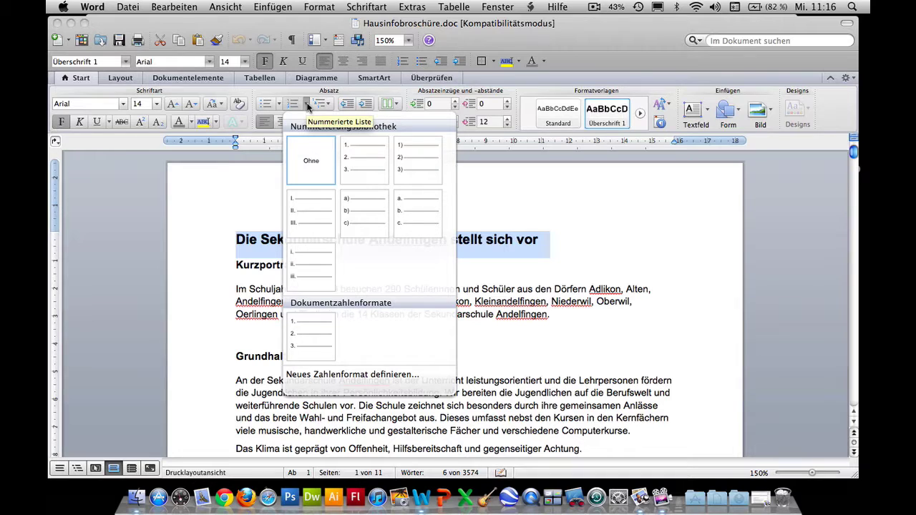
left_click(308, 106)
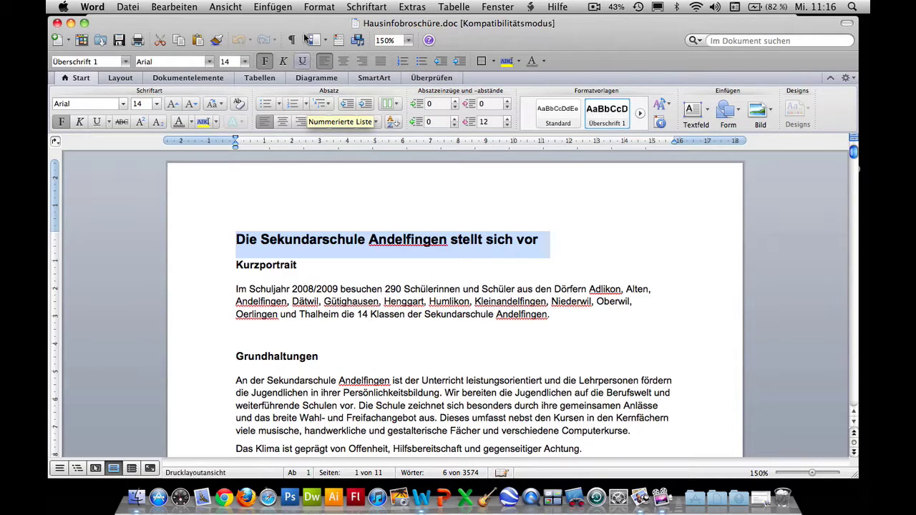
left_click(315, 7)
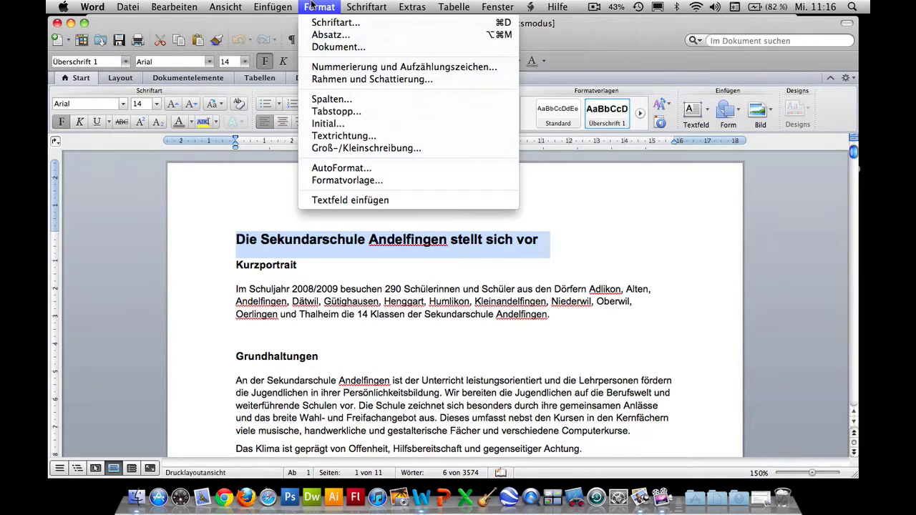
Step: Choose the heading-linked 1 / 1.1 / 1.1.1 outline numbering and open its customization settings
left_click(343, 68)
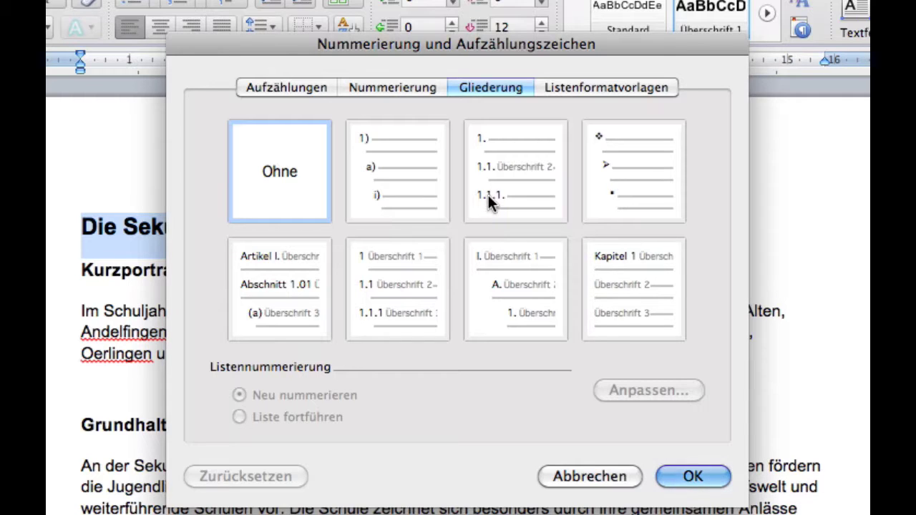
left_click(409, 282)
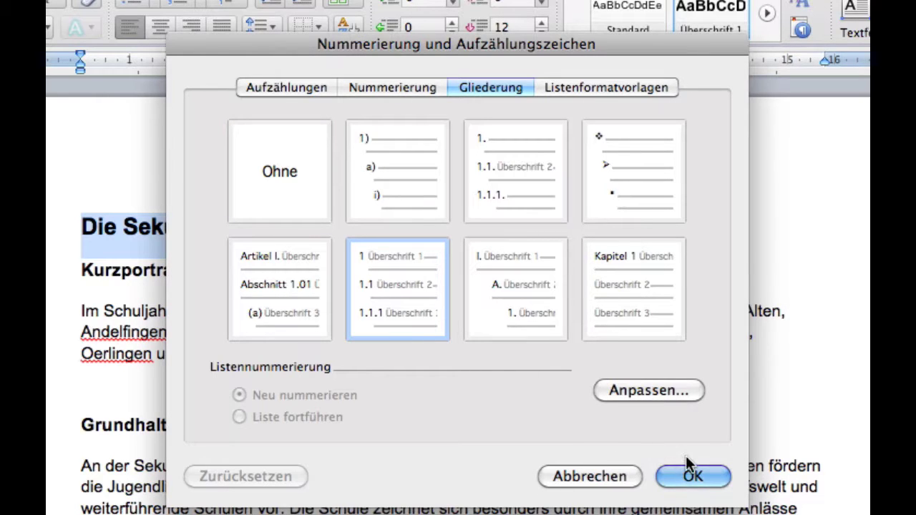
left_click(650, 390)
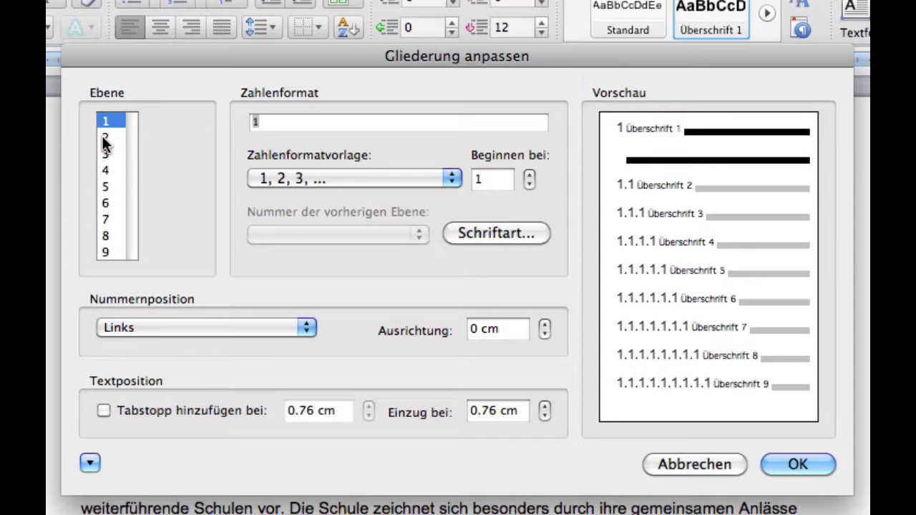
Step: Keep the 1, 2, 3 style for level 1, review levels 2 and 3, and apply the outline numbering
left_click(304, 180)
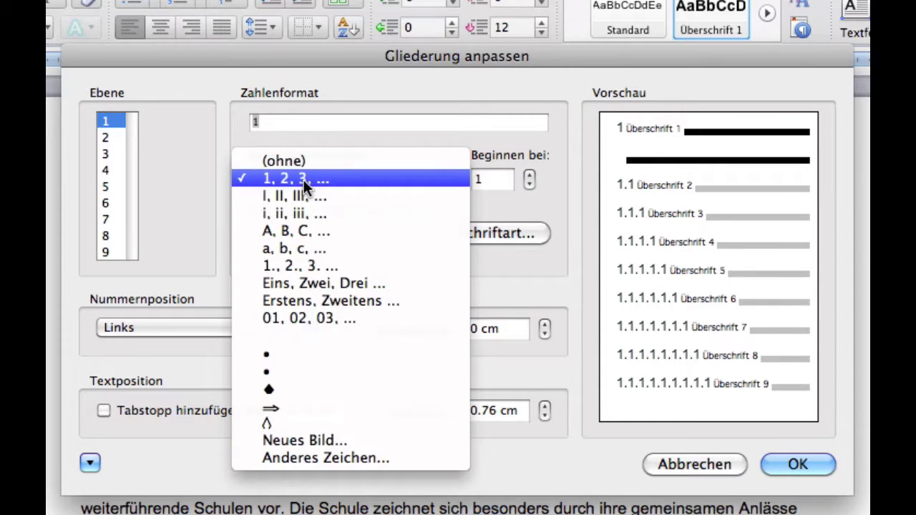
left_click(232, 178)
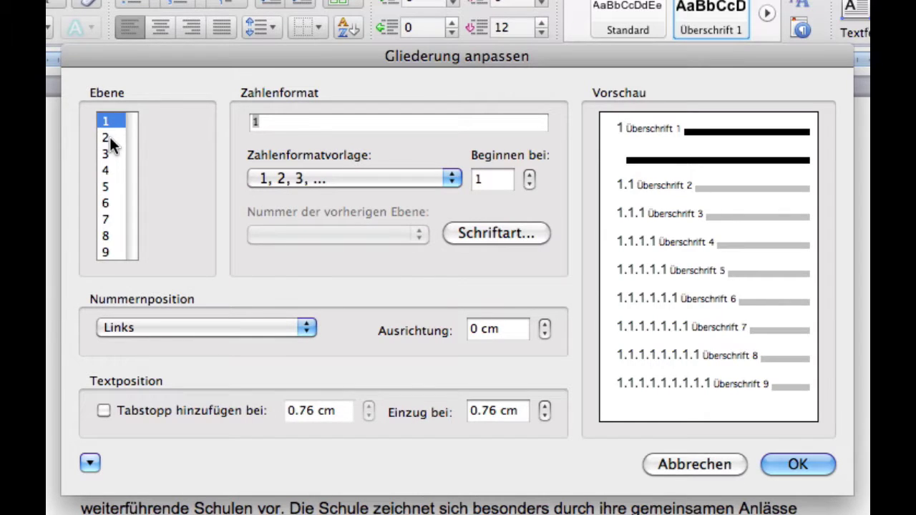
left_click(108, 137)
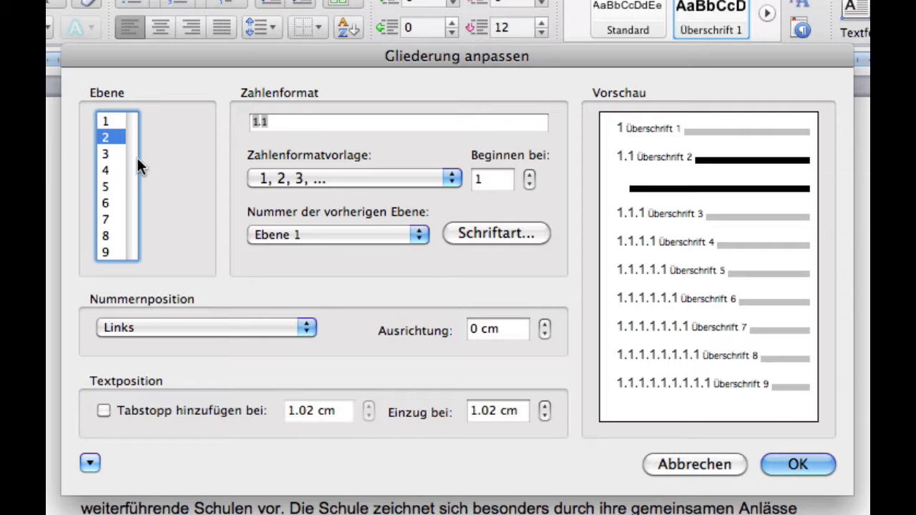
left_click(113, 155)
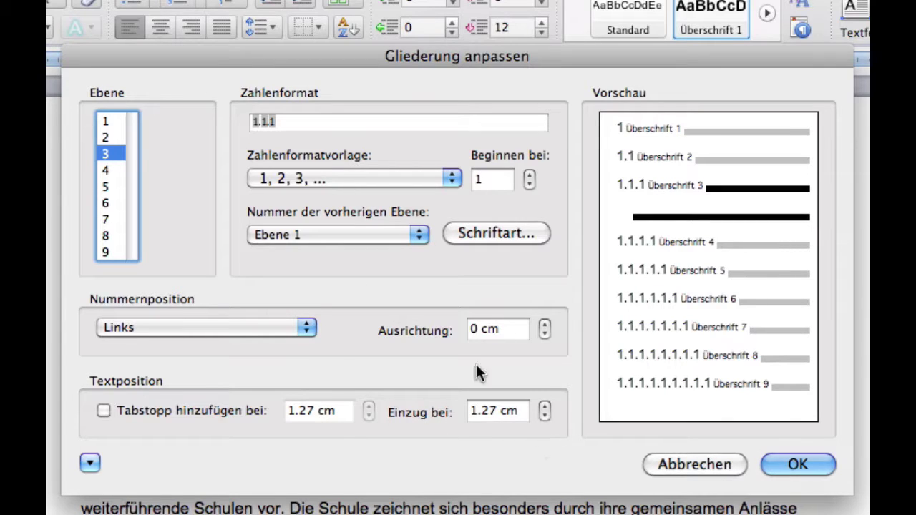
left_click(107, 121)
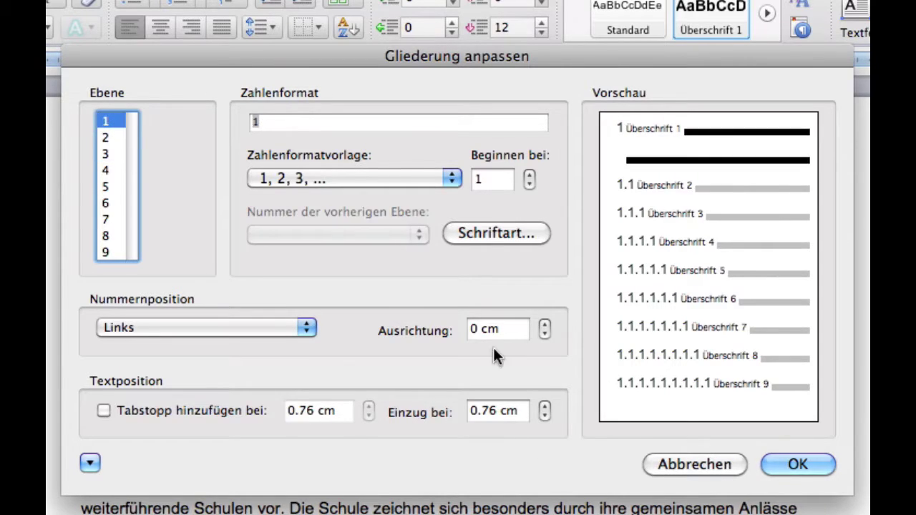
left_click(791, 465)
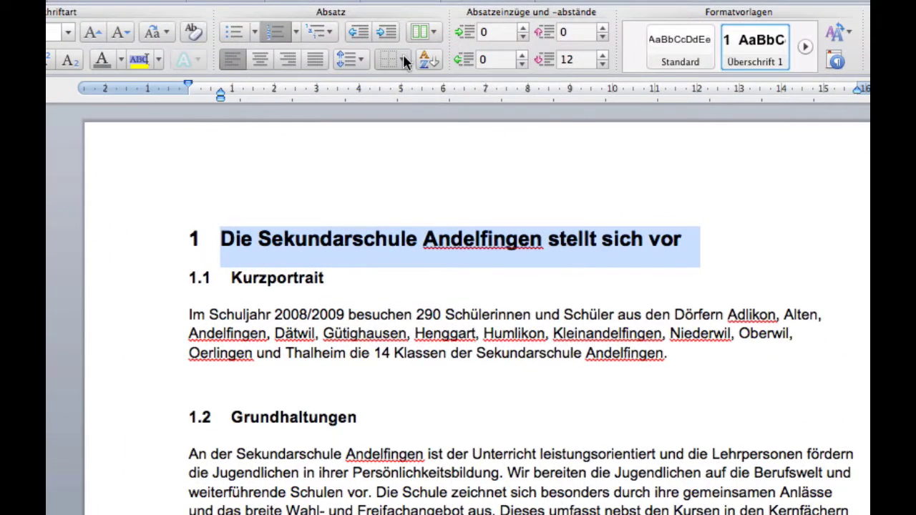
Step: Add a bottom border beneath the numbered title heading from the Rahmen dropdown
left_click(378, 122)
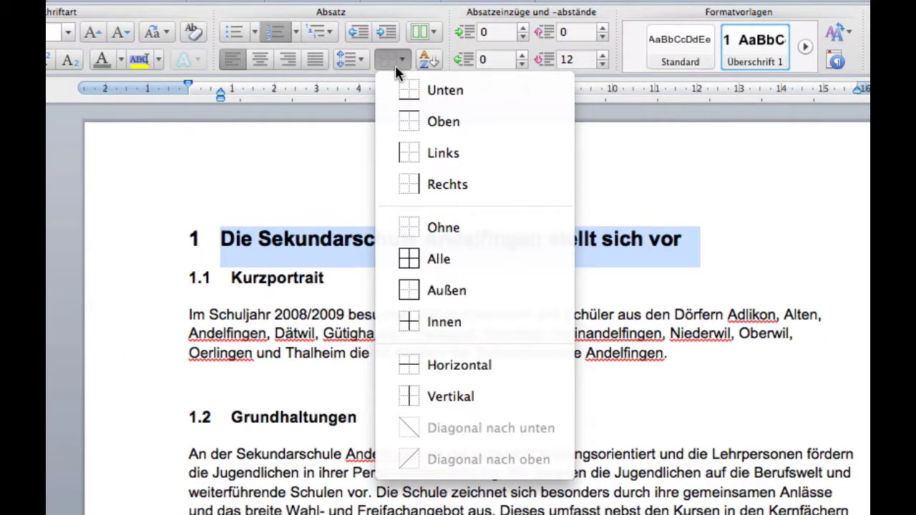
left_click(415, 90)
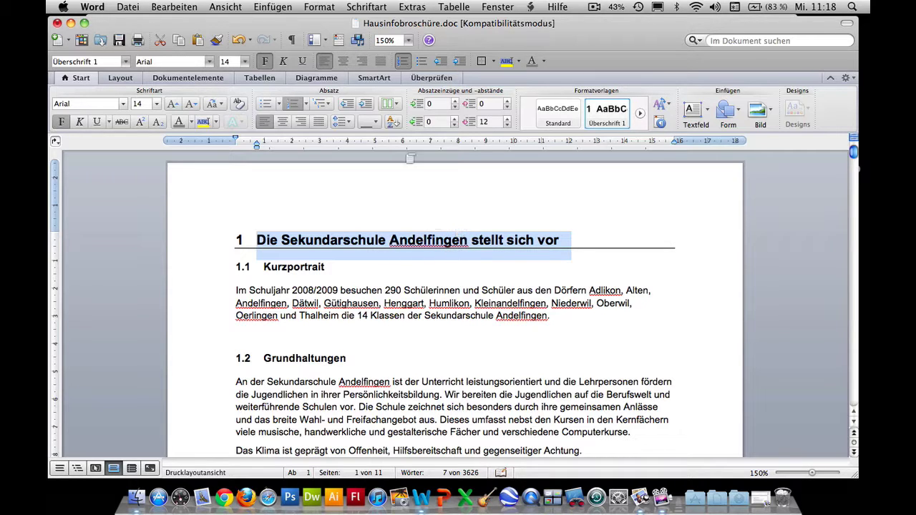
left_click(317, 8)
Step: Set the title's bottom border 2 pt below the text and apply it
left_click(341, 80)
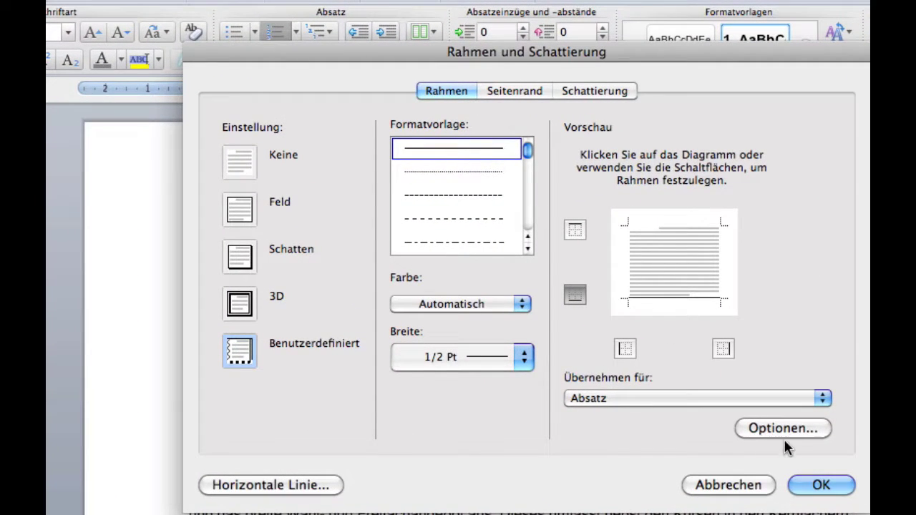
left_click(788, 429)
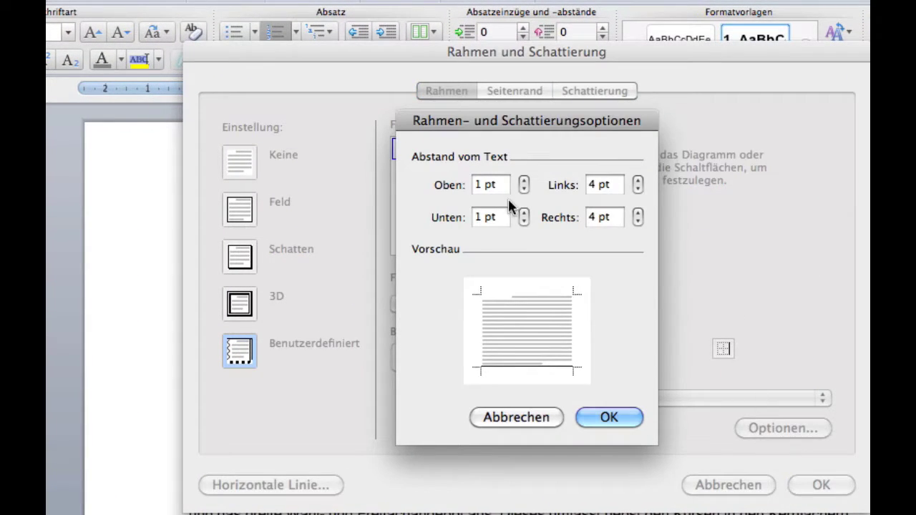
left_click(525, 213)
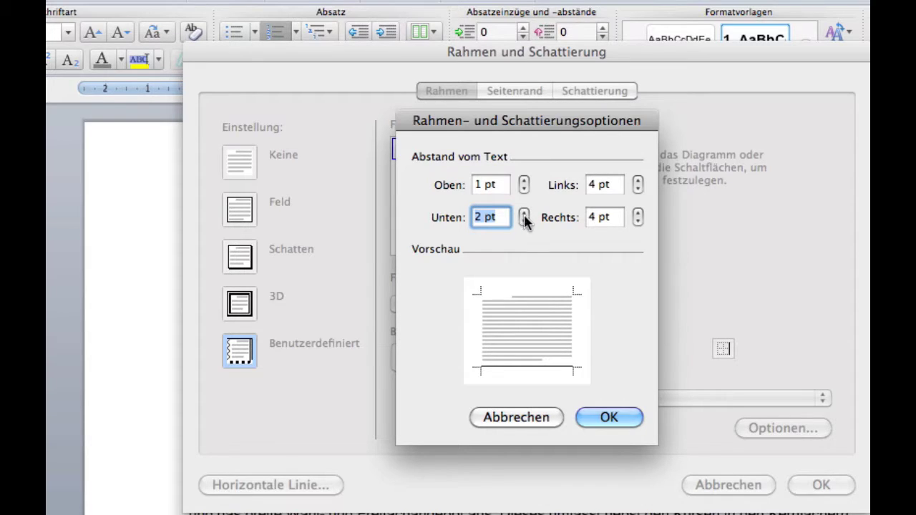
left_click(610, 418)
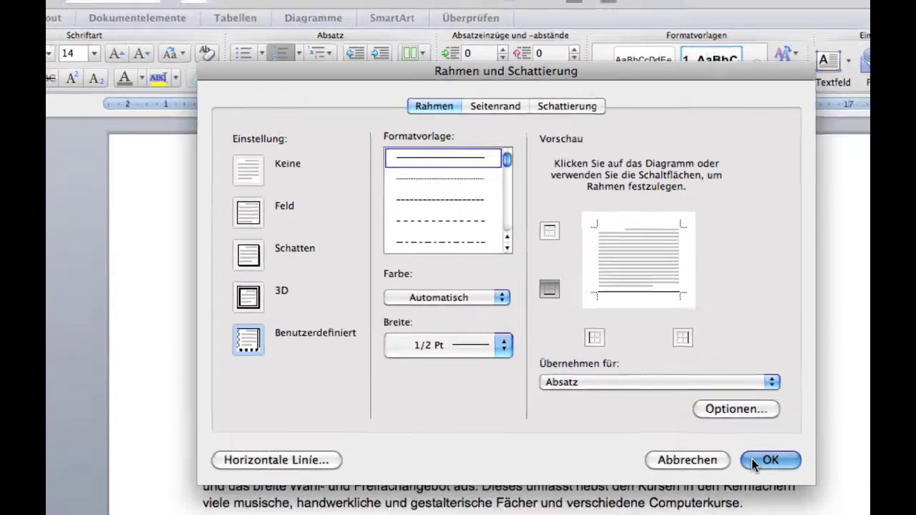
left_click(802, 489)
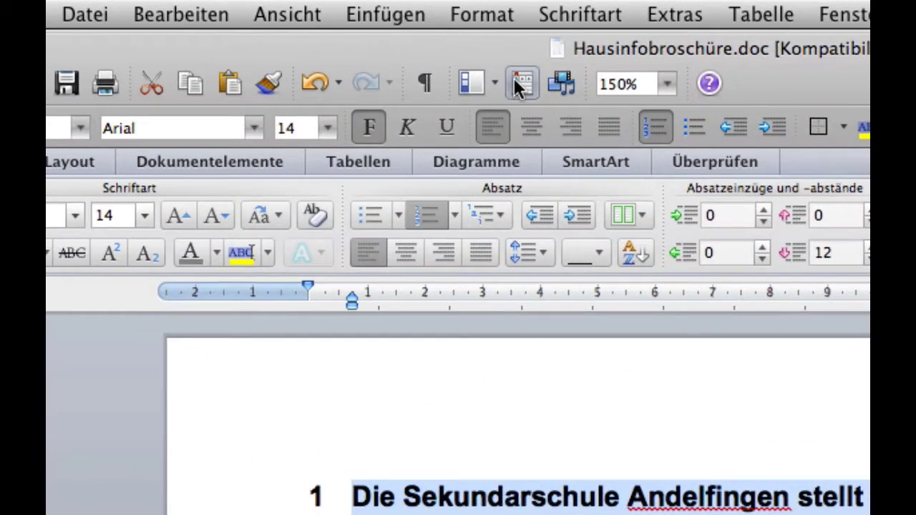
Step: Update the Überschrift 1 style in the Formatvorlagen palette to match the bordered title
left_click(520, 82)
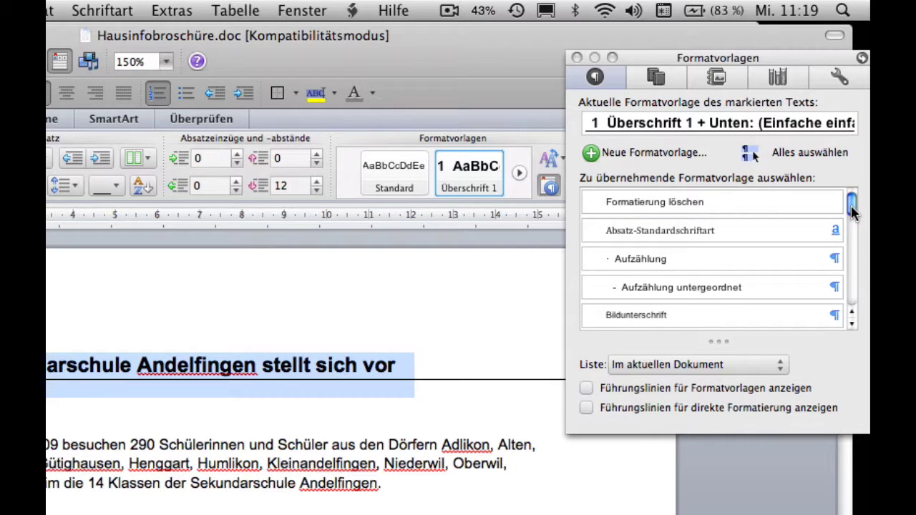
left_click_drag(852, 208, 852, 269)
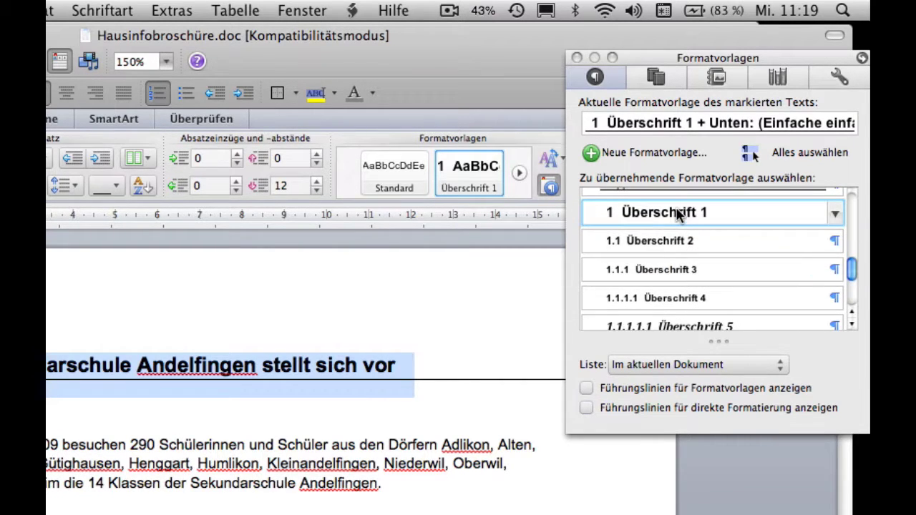
left_click(835, 214)
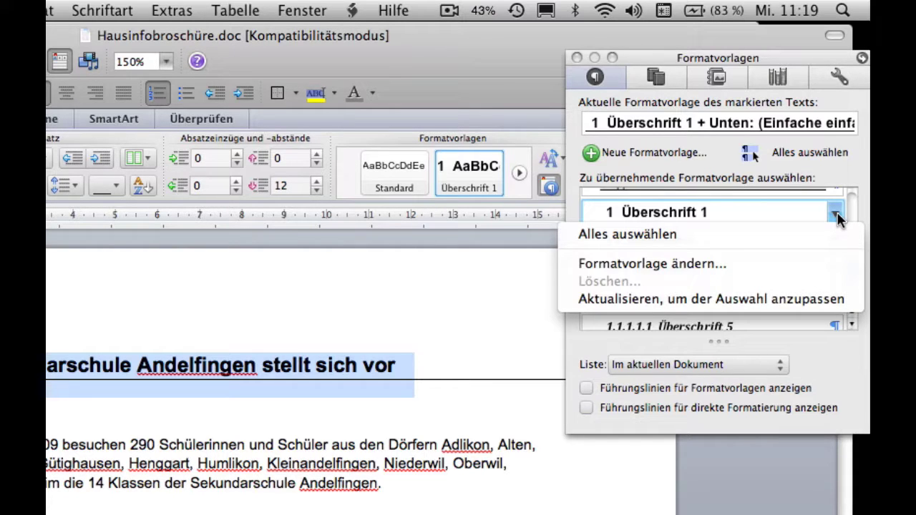
left_click(764, 300)
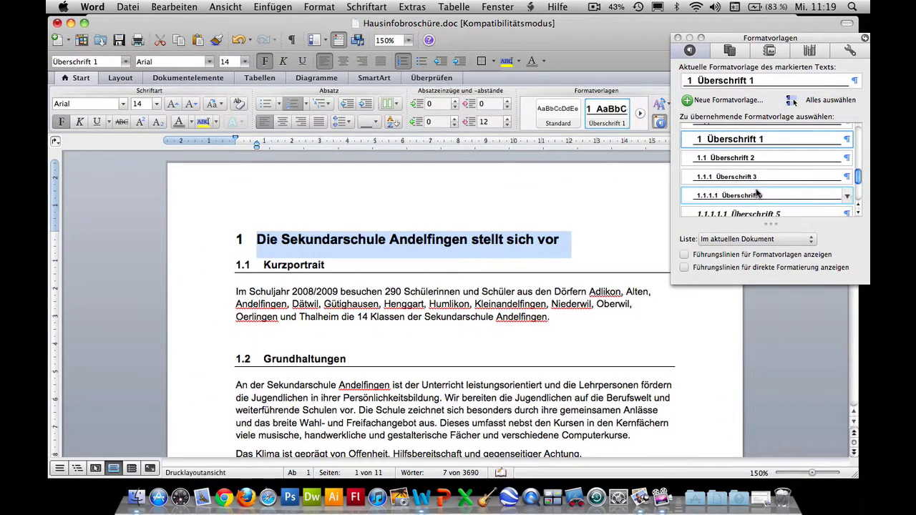
left_click(304, 266)
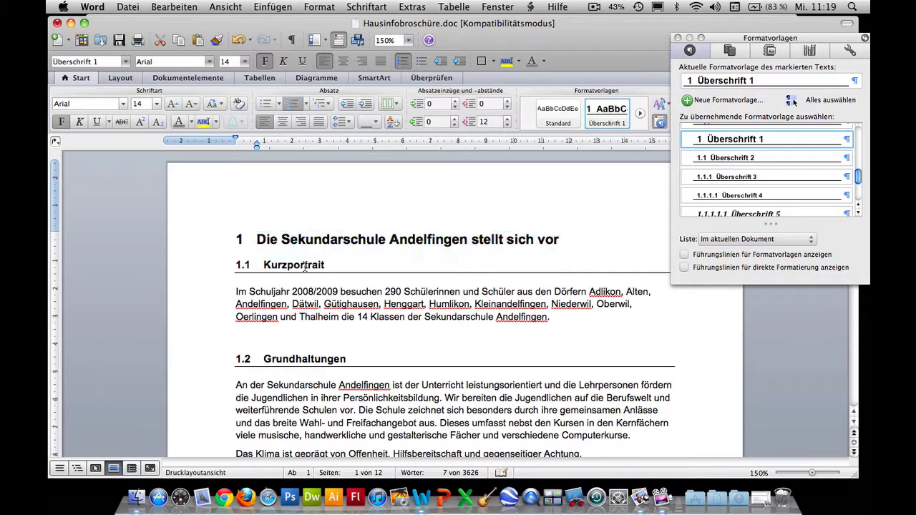
Step: Remove the border from Kurzportrait and update Überschrift 2 to match, leaving it unbordered
left_click_drag(328, 268, 266, 265)
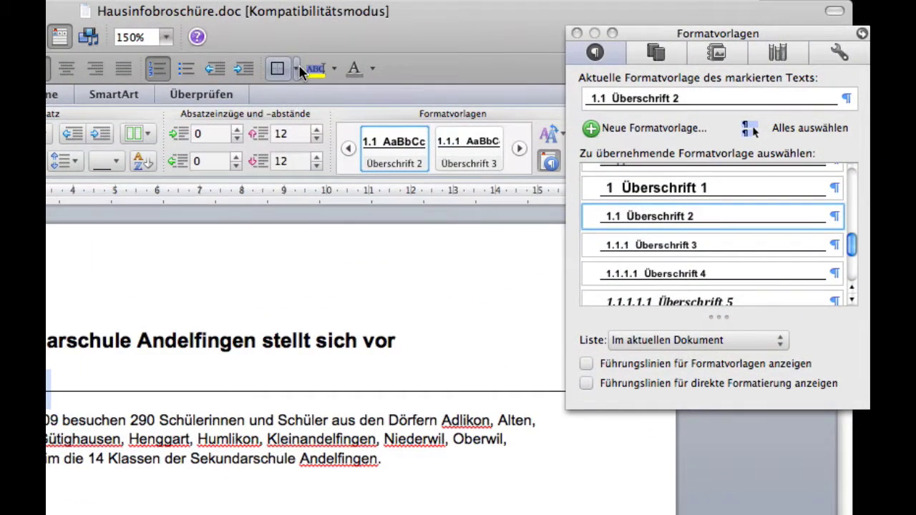
left_click(493, 62)
left_click(301, 133)
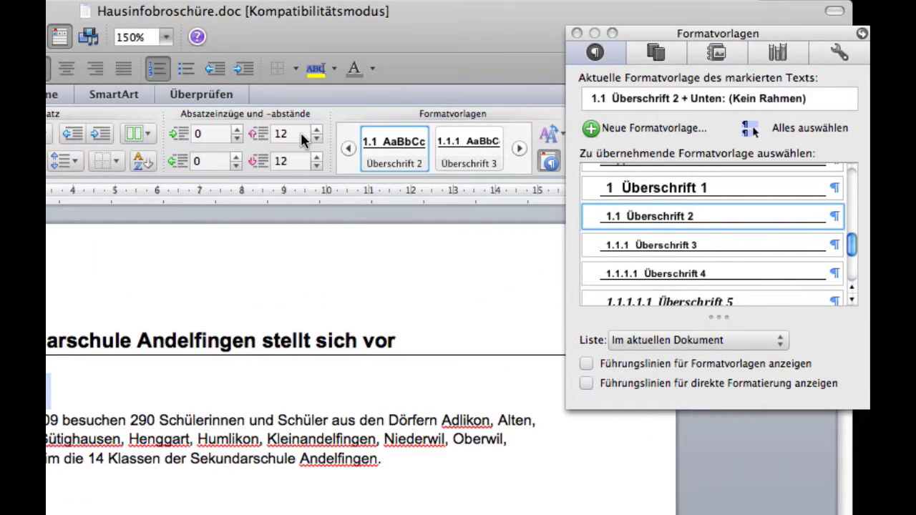
left_click(836, 219)
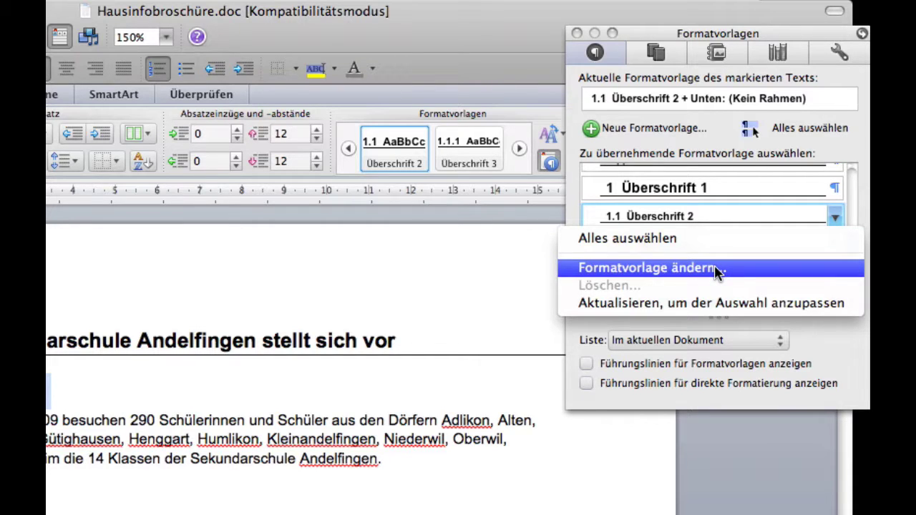
left_click(712, 302)
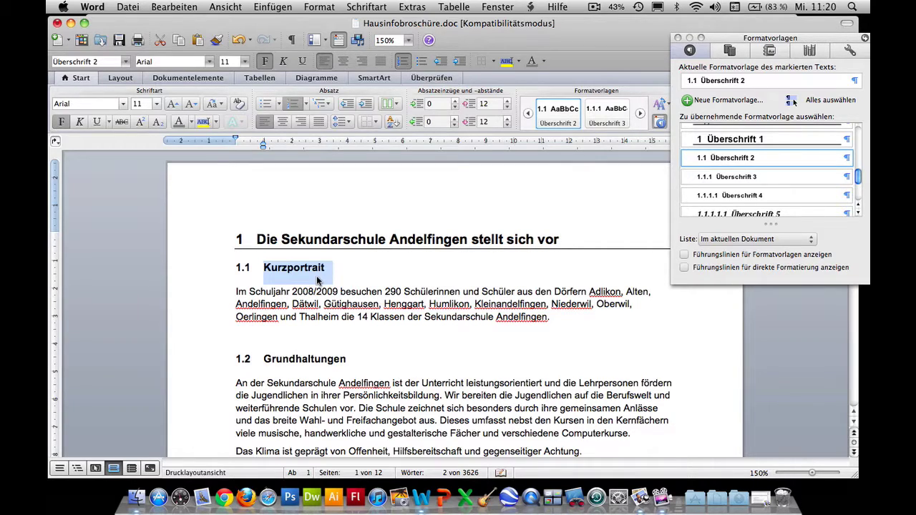
scroll(318, 280, "down", 2)
scroll(318, 280, "down", 5)
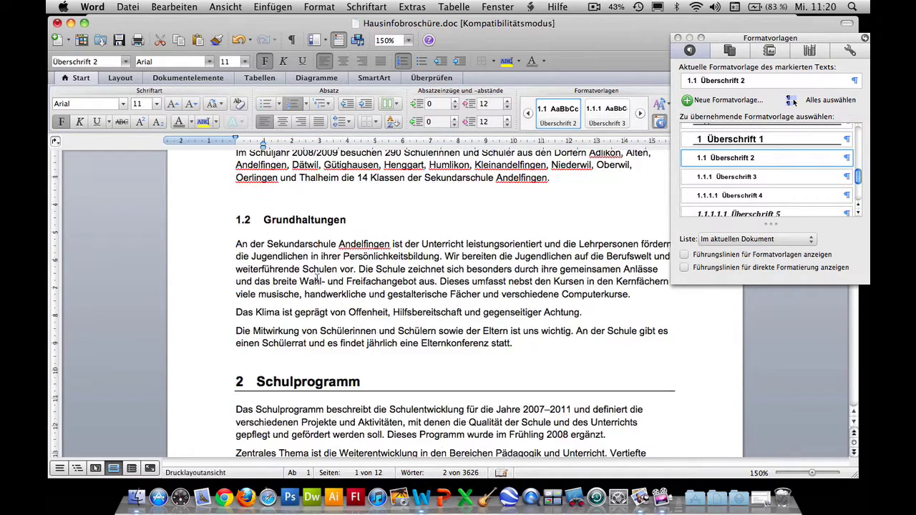
scroll(318, 280, "down", 2)
scroll(317, 278, "down", 1)
scroll(317, 278, "down", 1)
scroll(317, 279, "down", 1)
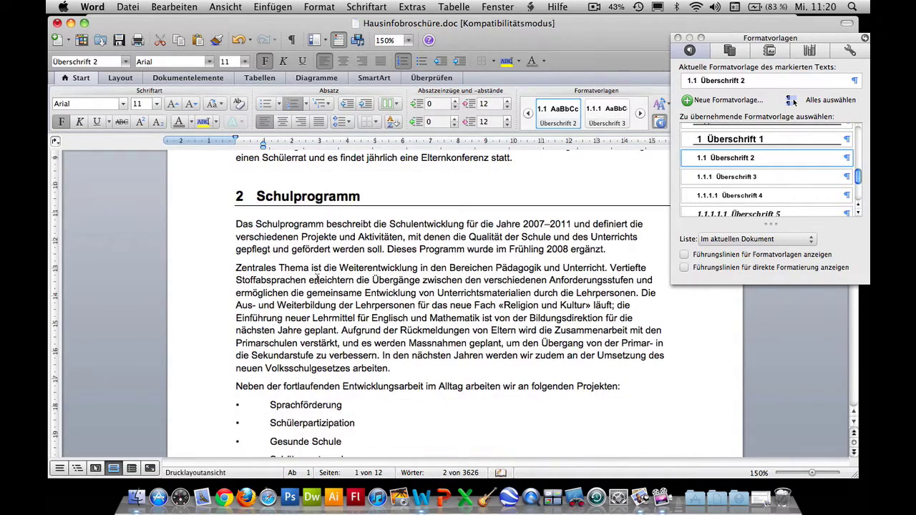
scroll(317, 279, "down", 6)
scroll(317, 279, "down", 6)
scroll(317, 279, "down", 5)
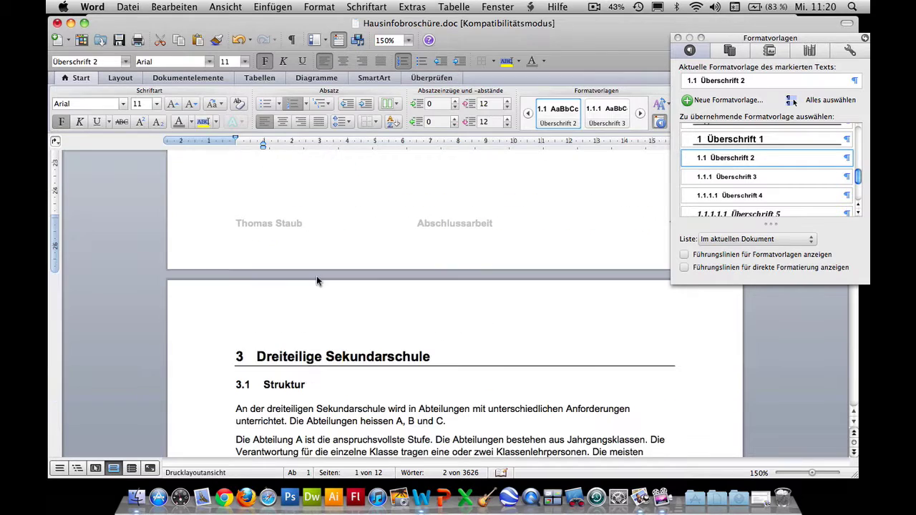
scroll(319, 279, "down", 1)
scroll(317, 278, "down", 1)
scroll(317, 277, "down", 1)
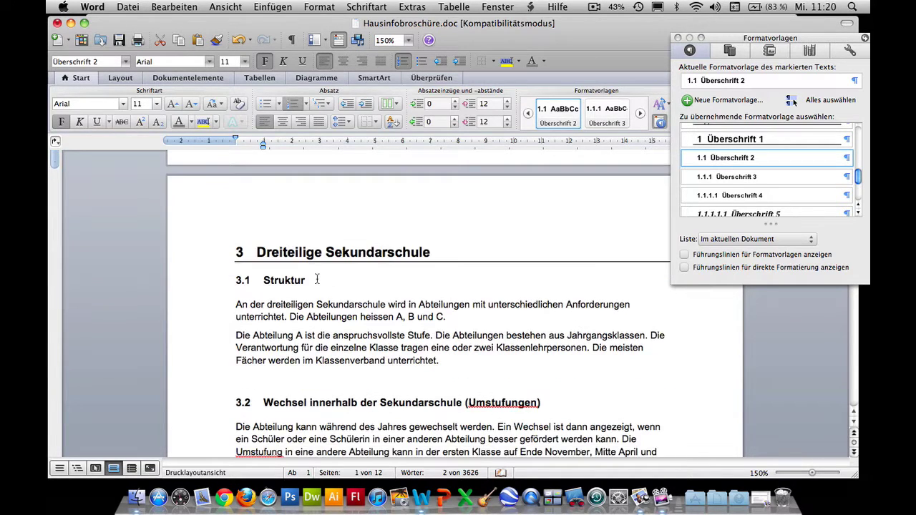
scroll(316, 278, "down", 2)
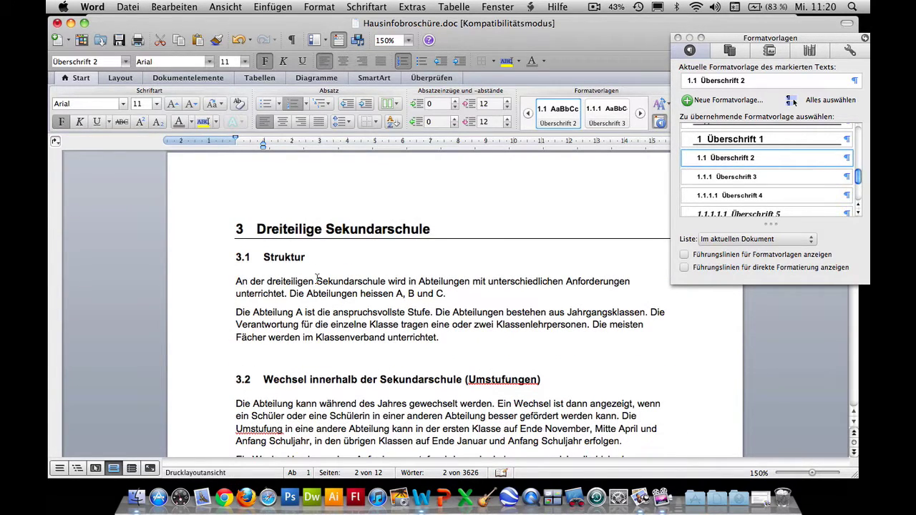